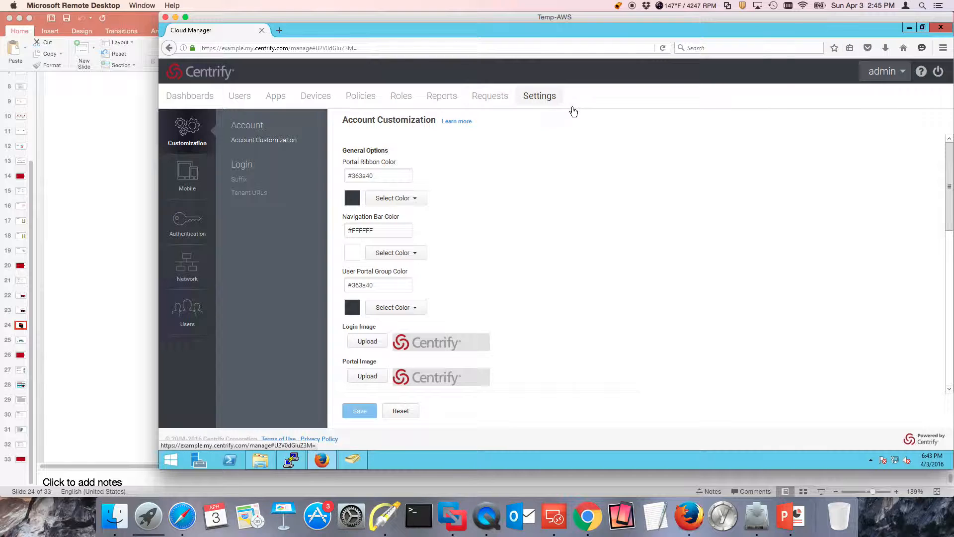
# Open Privilege Manager in a separate browser tab and view its dashboard
pyautogui.click(882, 71)
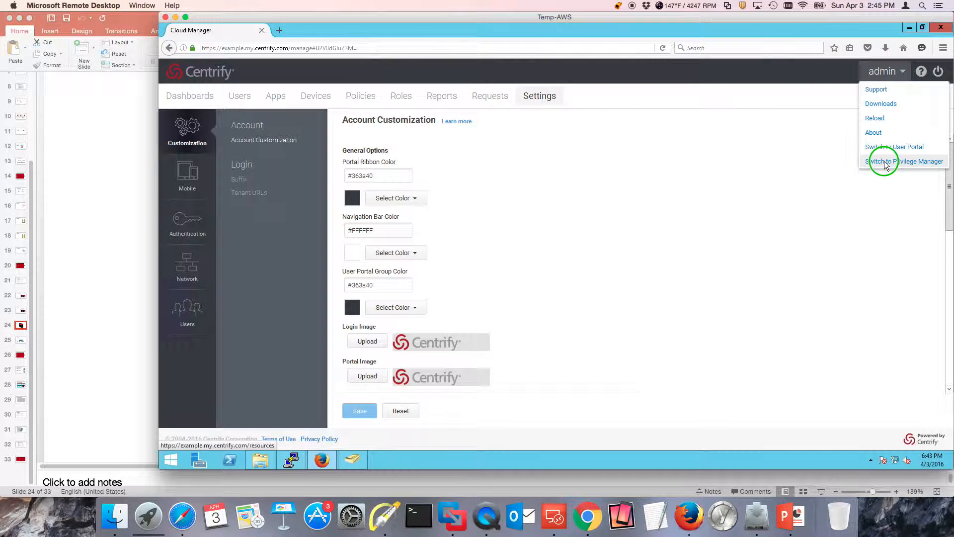
pyautogui.rightClick(883, 160)
pyautogui.click(864, 170)
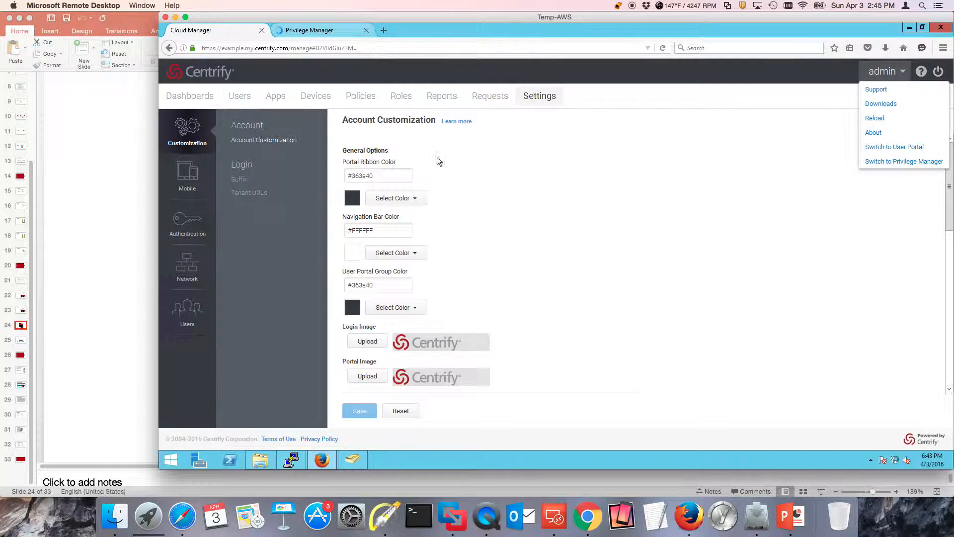
pyautogui.click(308, 31)
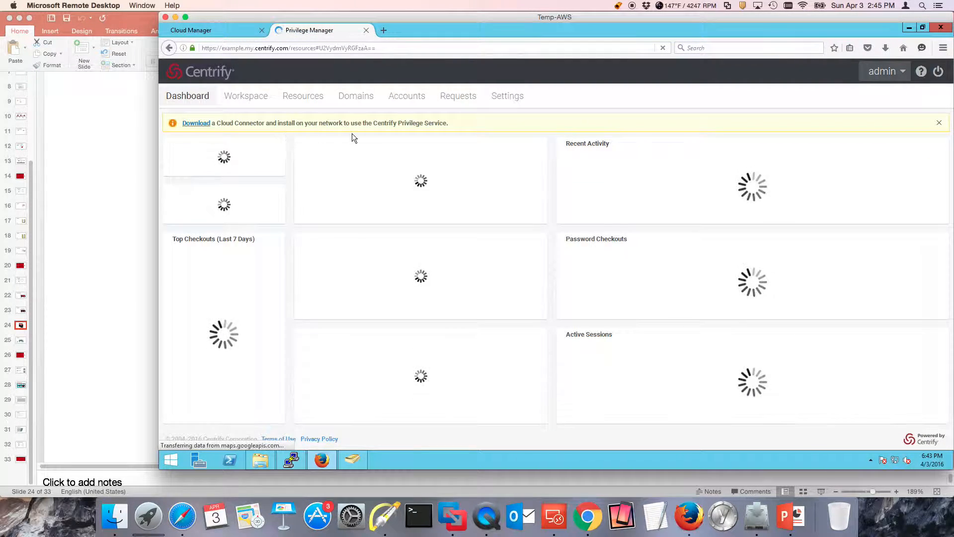
# Download the 64-bit Cloud Connector package from Cloud Manager's network settings, saving Cloud-Management-Suite-win64.zip to disk
pyautogui.click(233, 31)
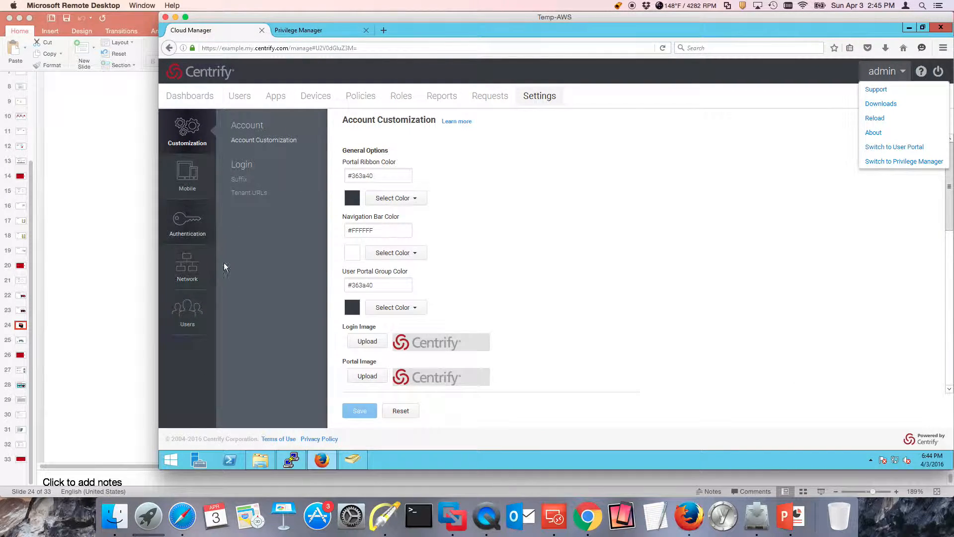
pyautogui.click(198, 276)
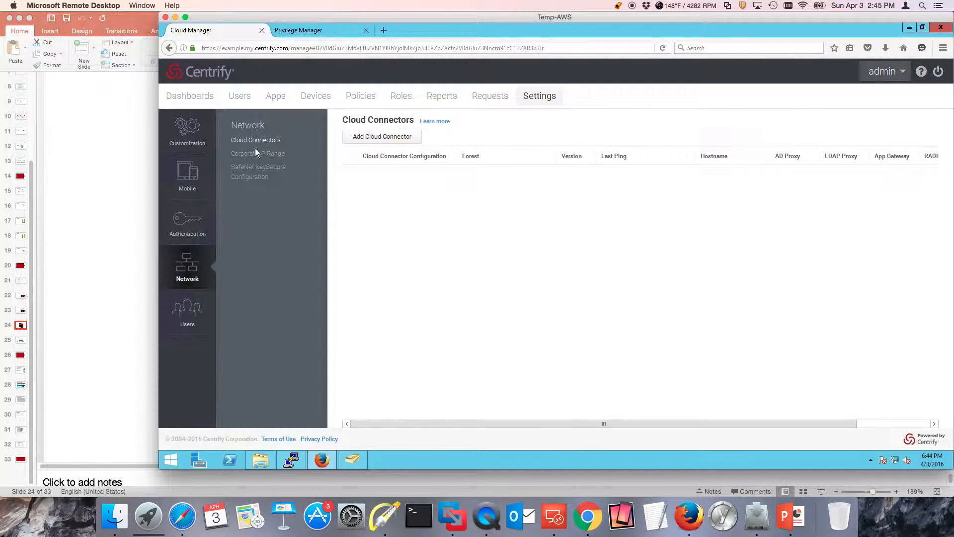
pyautogui.click(387, 137)
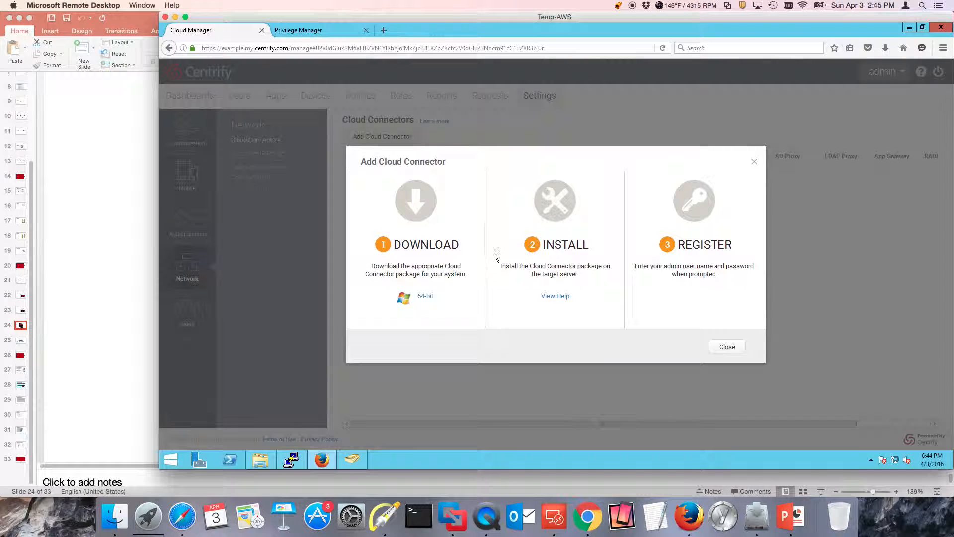
pyautogui.click(426, 296)
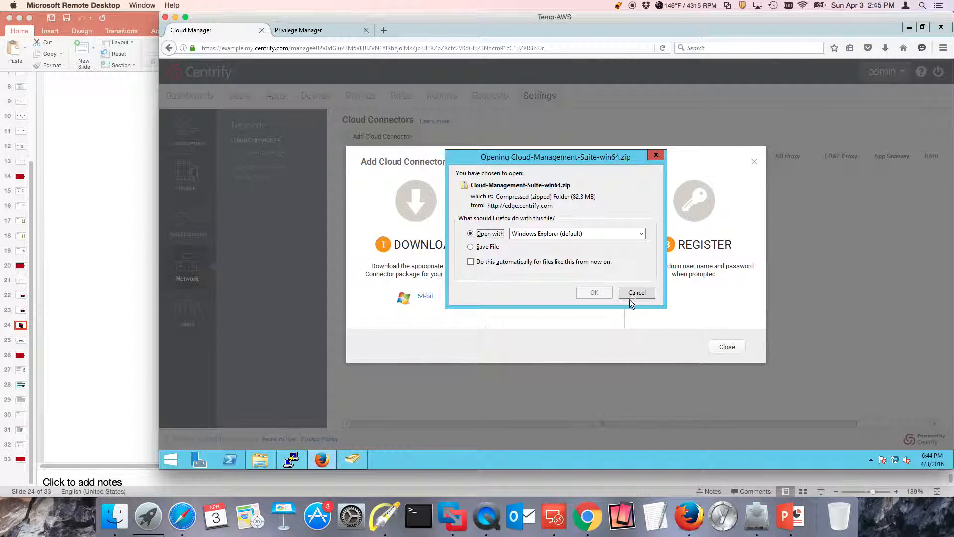
pyautogui.click(485, 247)
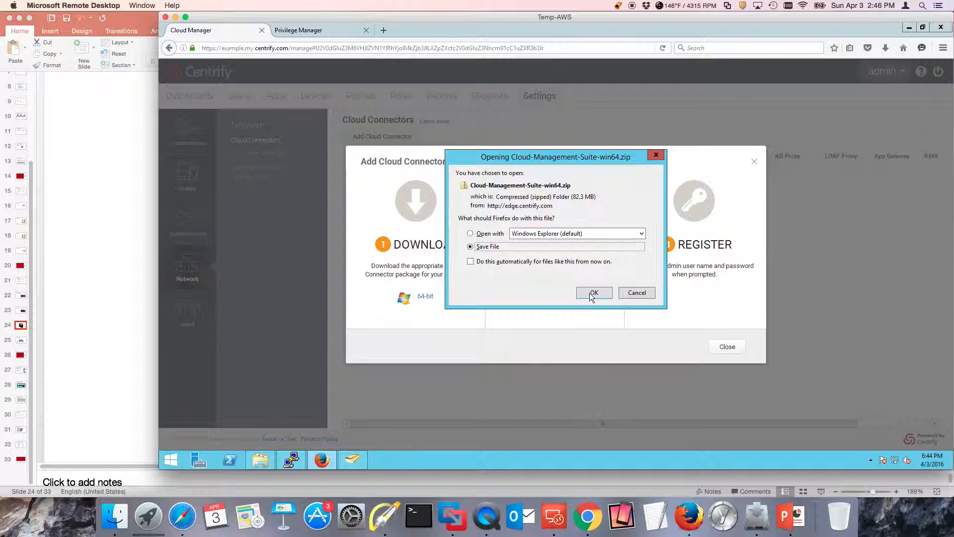
pyautogui.click(589, 293)
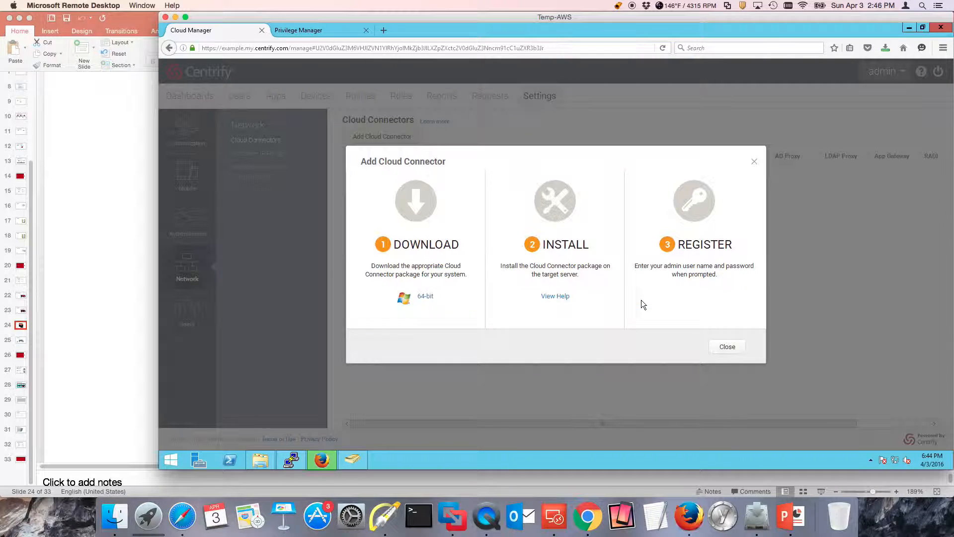
# Try to run Cloud-Mgmt-Suite-16.3-win64 directly from inside the downloaded zip archive
pyautogui.click(886, 48)
pyautogui.click(779, 81)
pyautogui.doubleClick(308, 122)
pyautogui.click(572, 260)
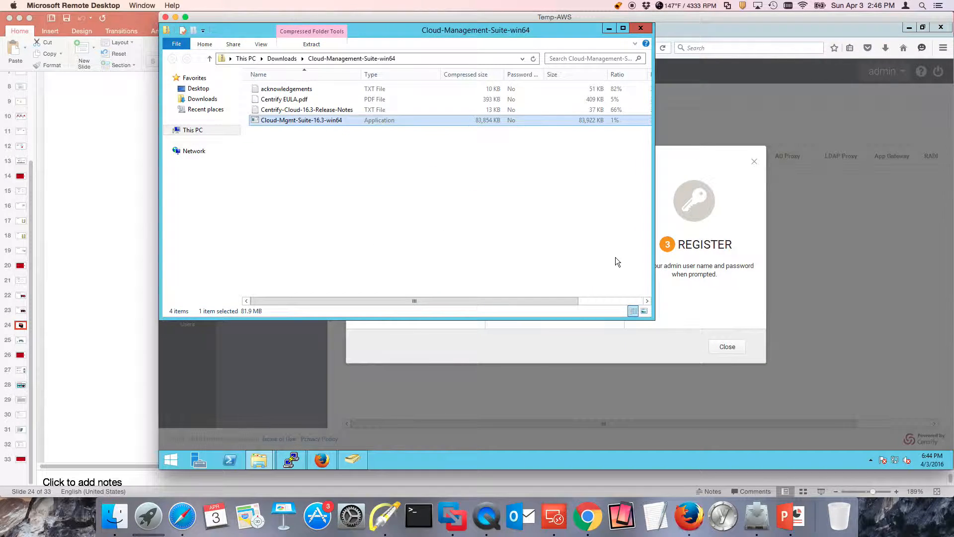
pyautogui.click(765, 139)
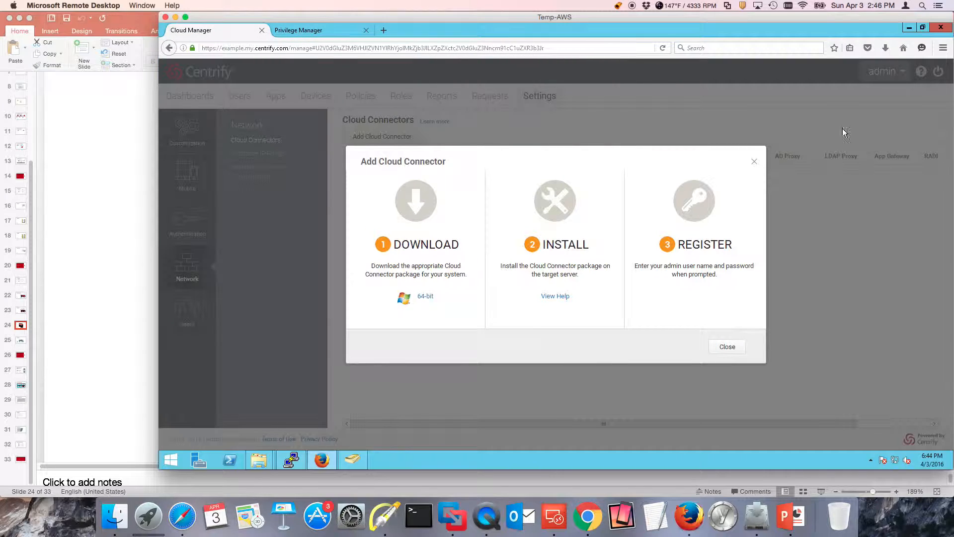
pyautogui.click(910, 28)
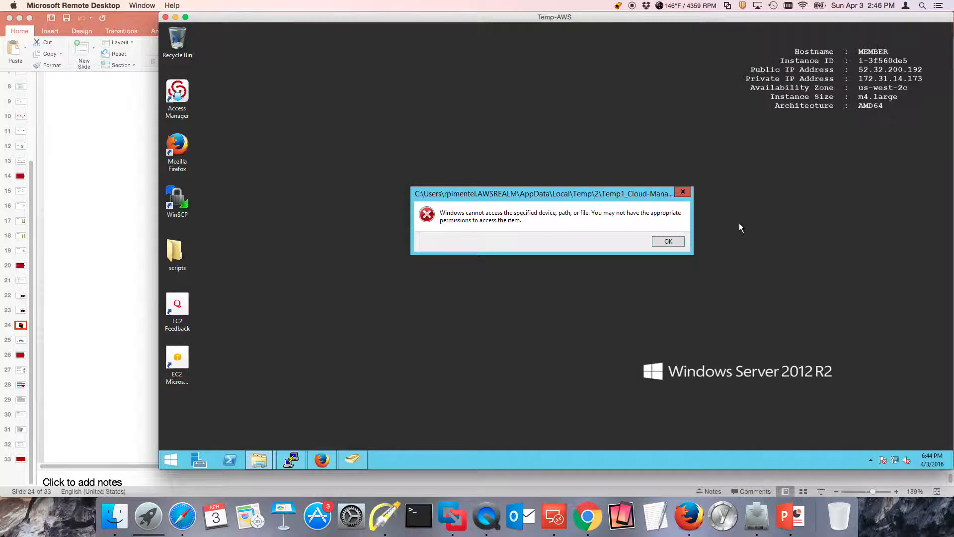
pyautogui.click(683, 191)
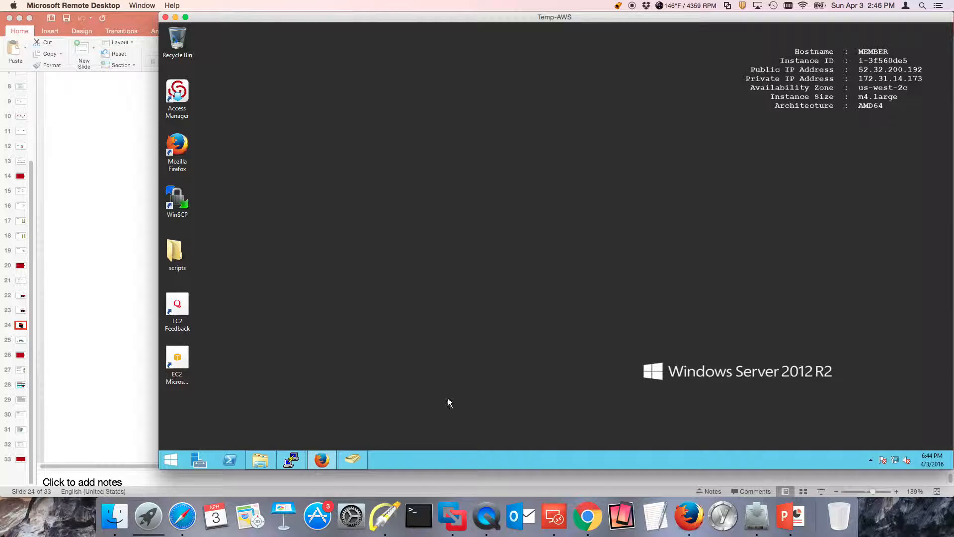
# Extract the downloaded Cloud-Management-Suite-win64 archive into its default folder under Downloads
pyautogui.click(321, 460)
pyautogui.click(886, 49)
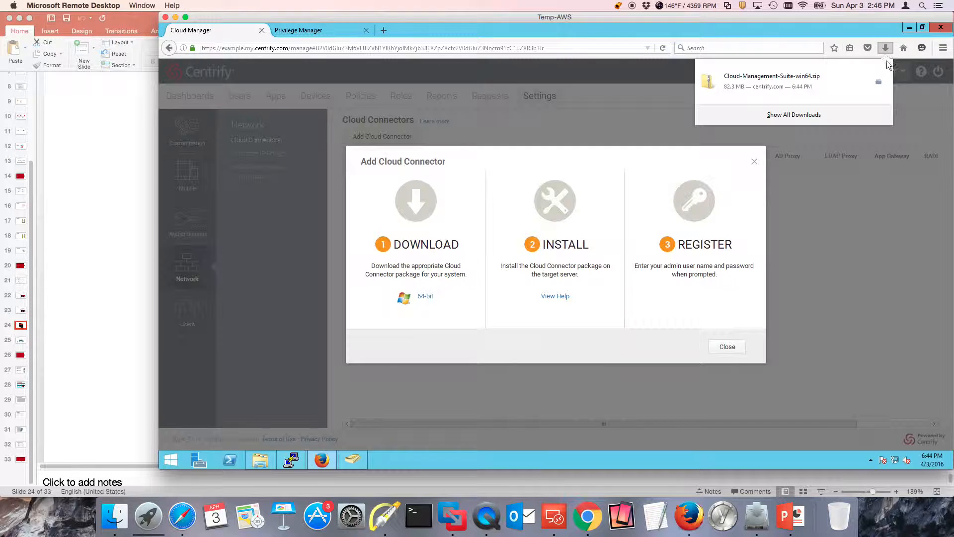
pyautogui.click(874, 83)
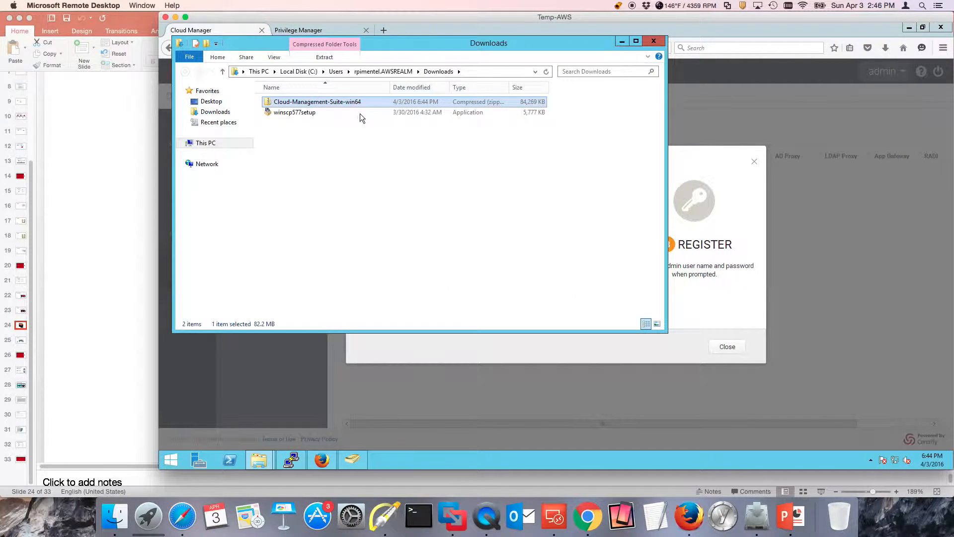
pyautogui.rightClick(332, 105)
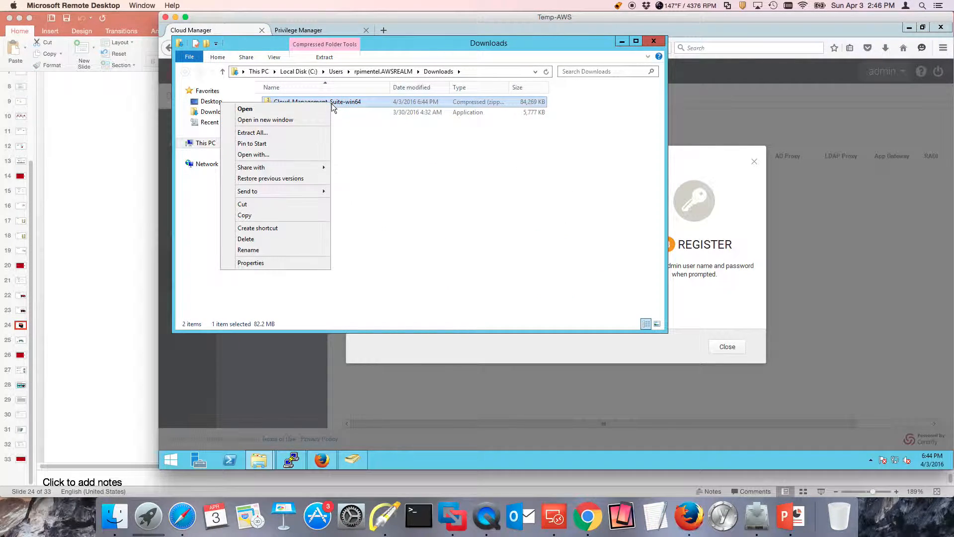
pyautogui.click(263, 133)
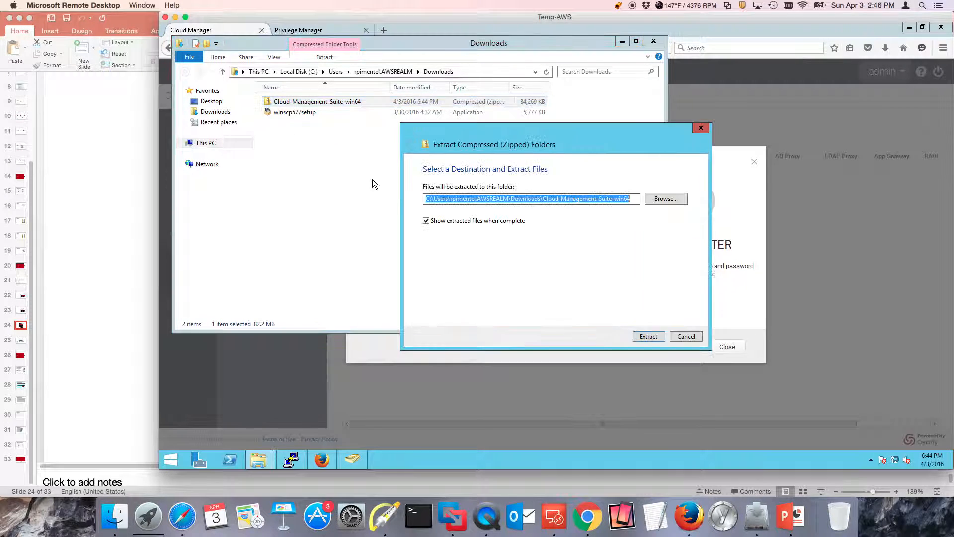
pyautogui.click(649, 336)
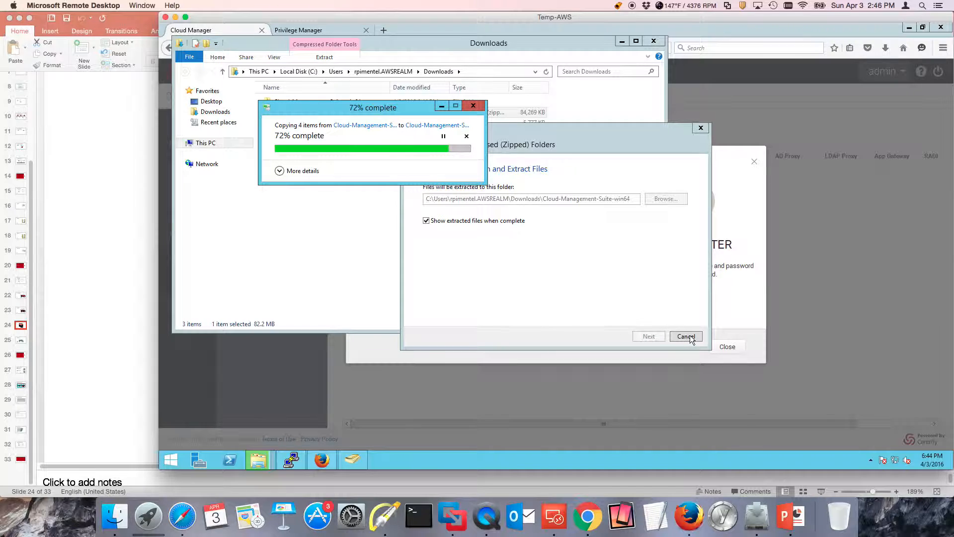
# Run the extracted Cloud-Mgmt-Suite-16.3-win64 installer, accept the license agreement and complete the installation
pyautogui.doubleClick(342, 146)
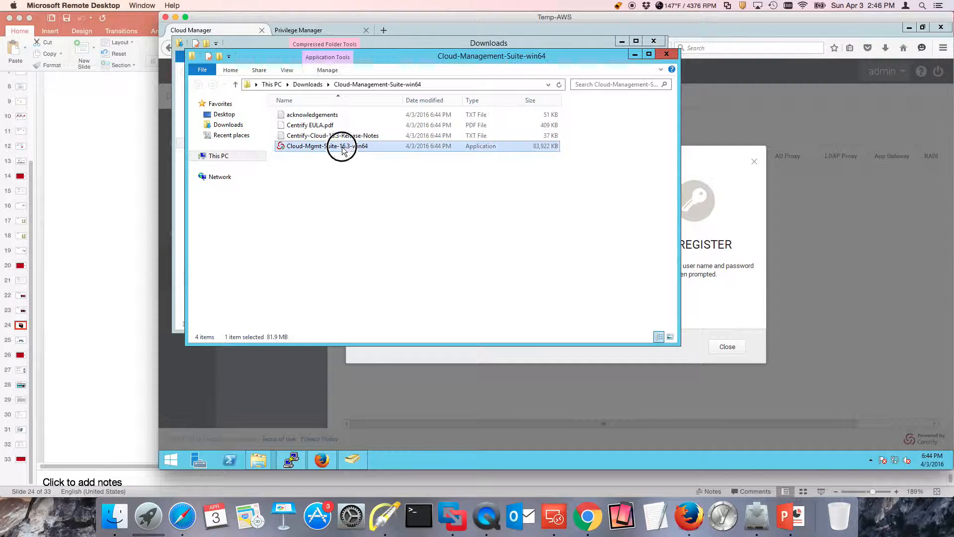
pyautogui.click(604, 261)
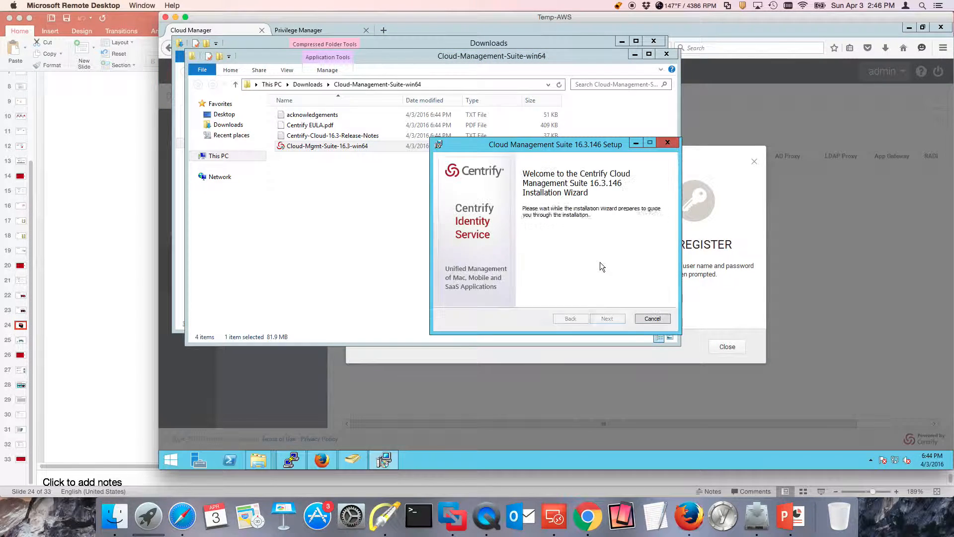
pyautogui.click(609, 317)
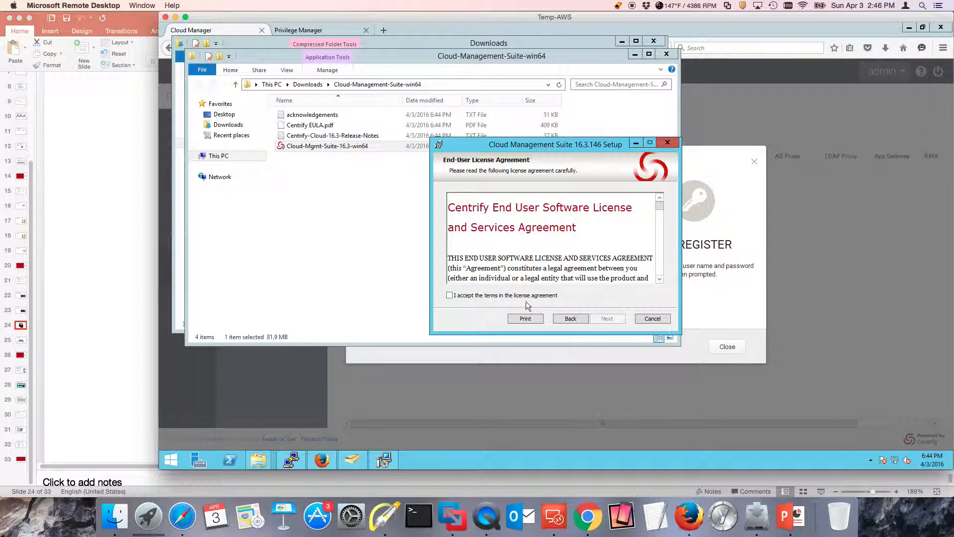
pyautogui.click(552, 296)
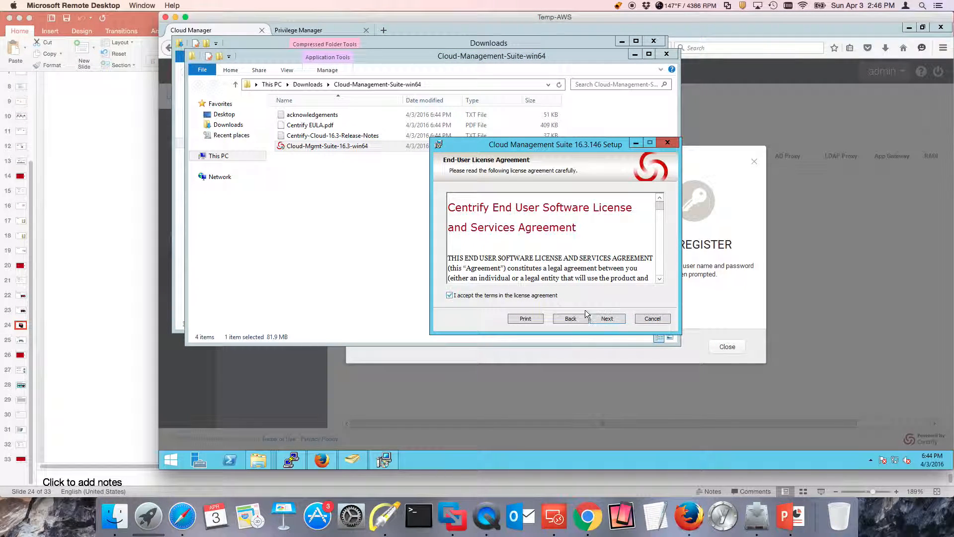
pyautogui.click(614, 320)
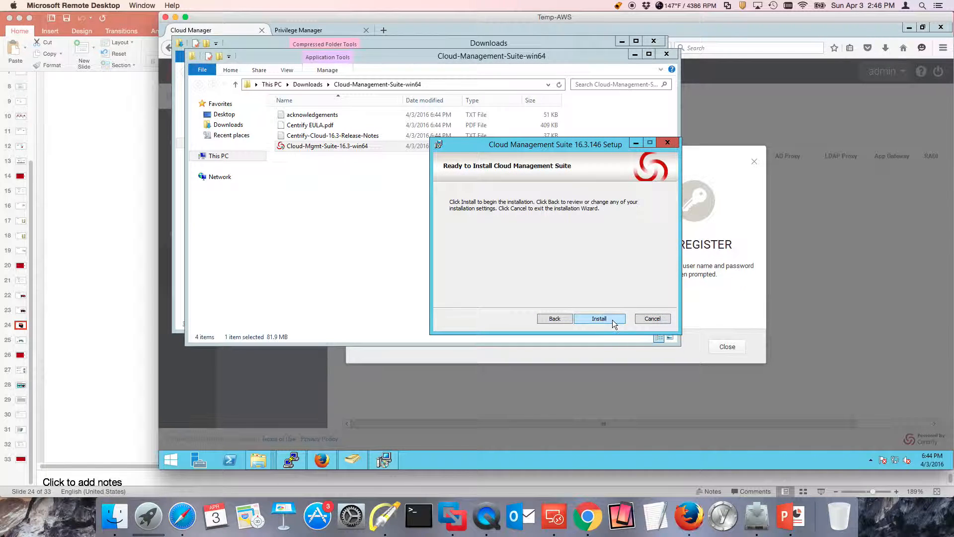
pyautogui.click(613, 320)
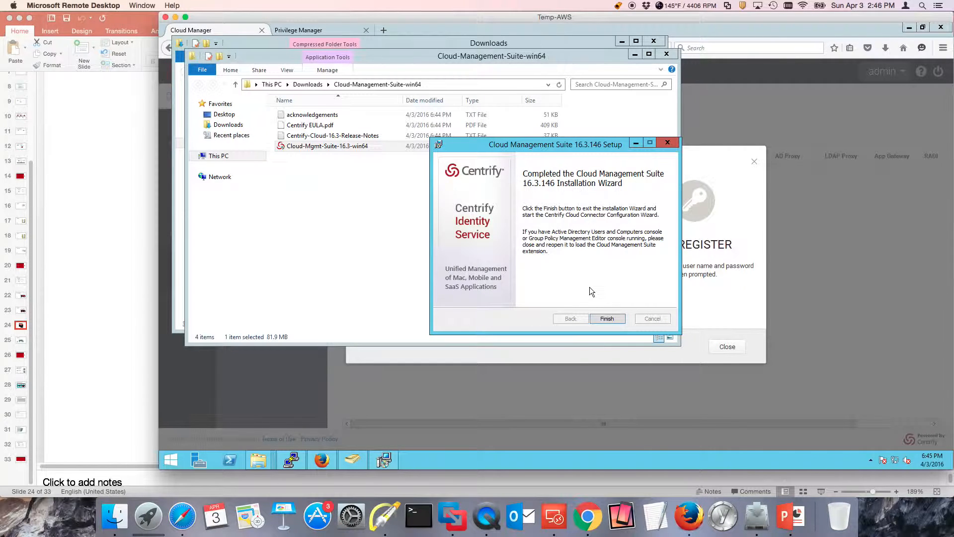
pyautogui.click(612, 320)
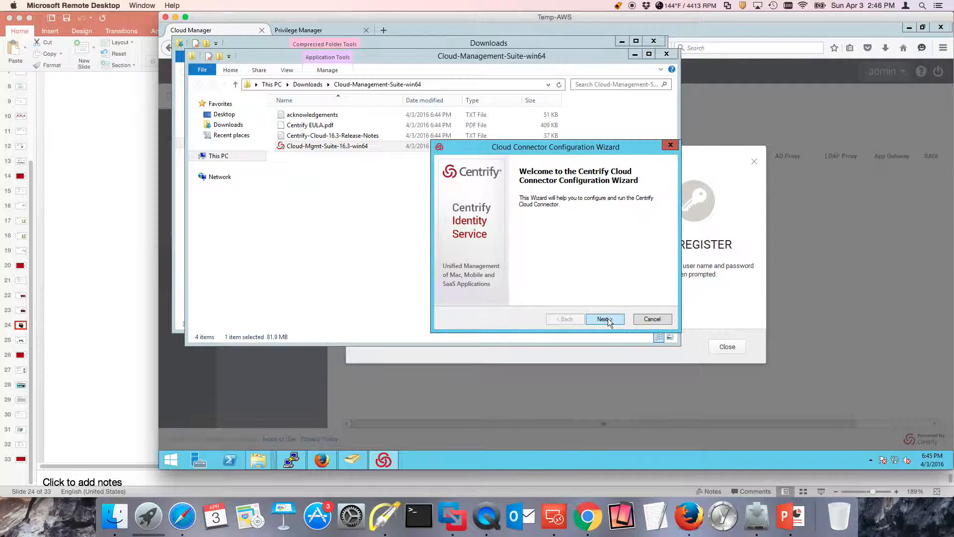
# Set the cloud service in the Cloud Connector wizard's advanced settings to the example.my tenant address
pyautogui.click(610, 319)
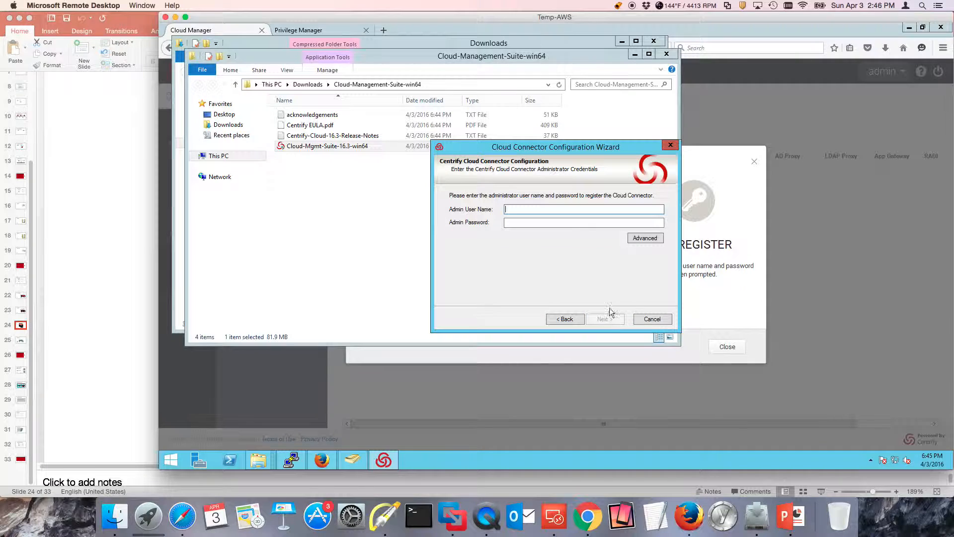
pyautogui.click(647, 239)
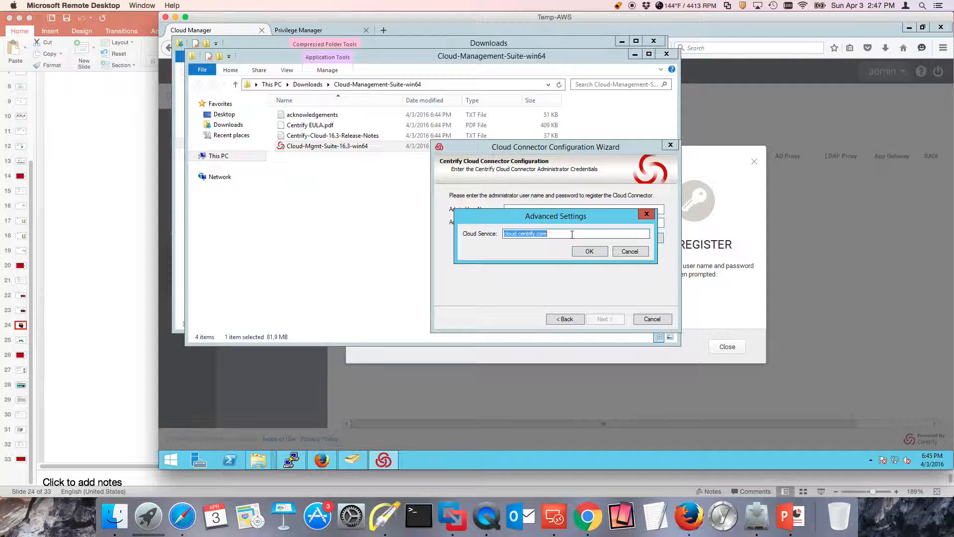
pyautogui.write('example.my')
pyautogui.press('Return')
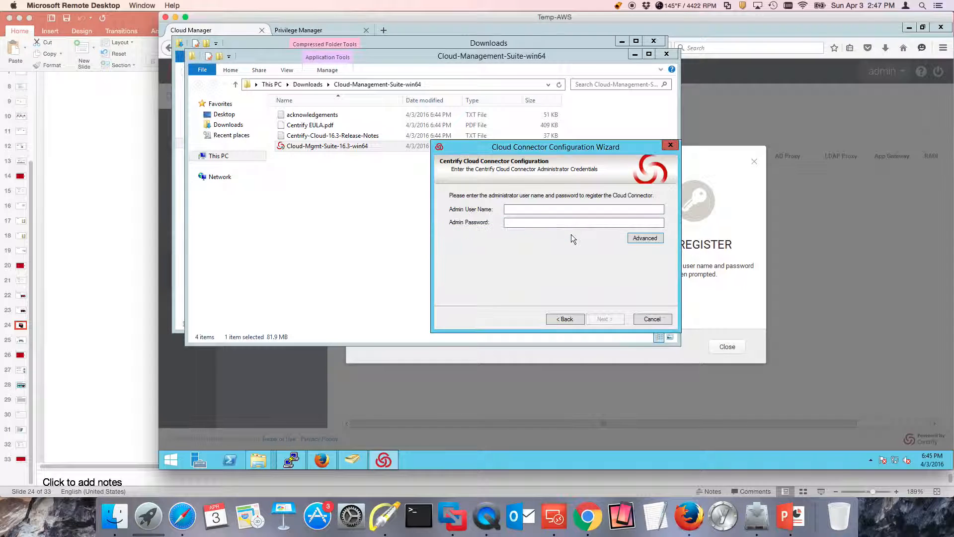
# Enter the administrator user name and password to register the Cloud Connector, and submit them
pyautogui.click(535, 209)
pyautogui.press('BackSpace')
pyautogui.press('BackSpace')
pyautogui.press('Tab')
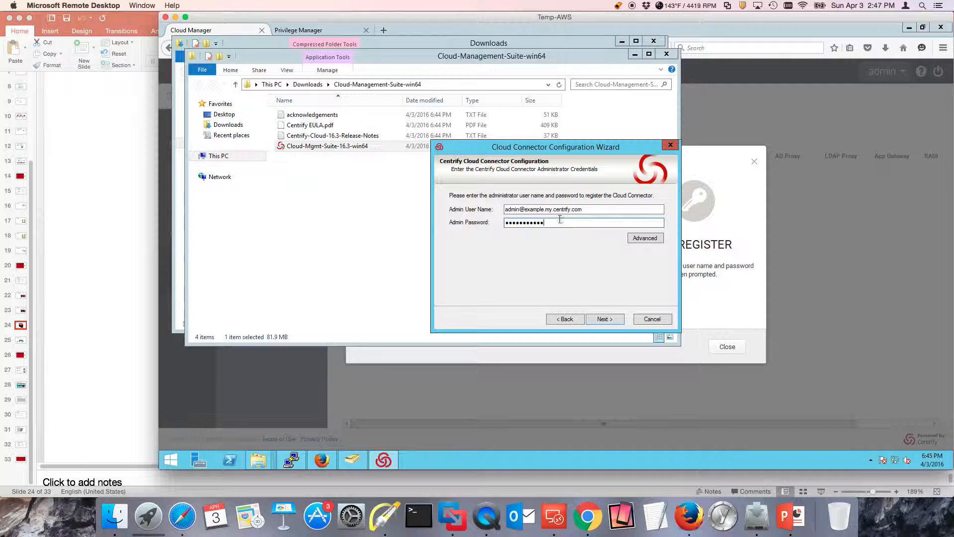
pyautogui.click(608, 321)
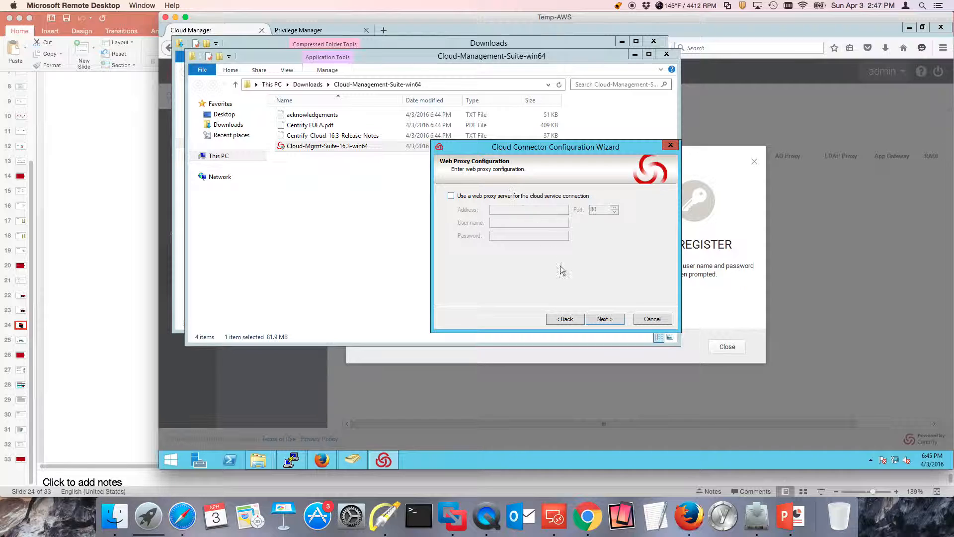
# Continue without a web proxy and turn off activation of the Centrify property pages in Active Directory
pyautogui.click(607, 319)
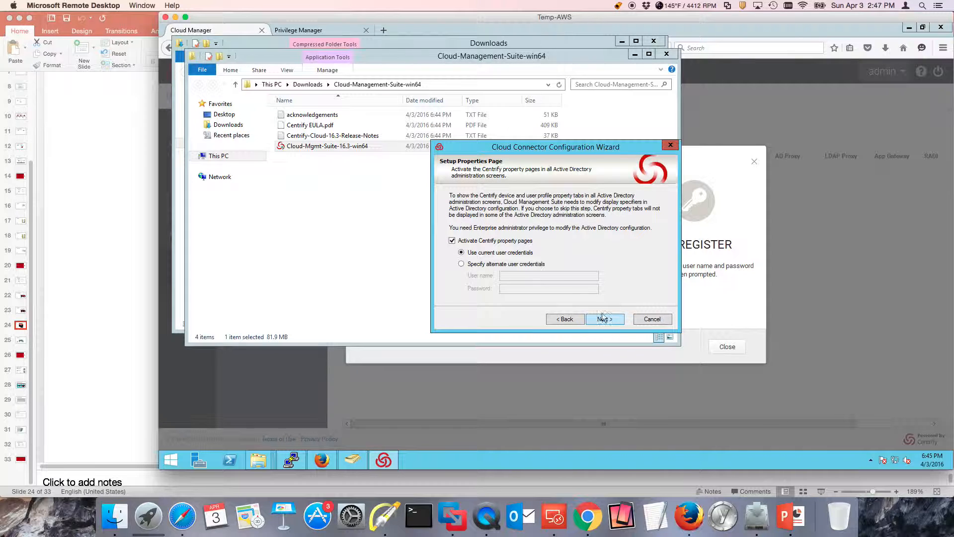
pyautogui.click(453, 241)
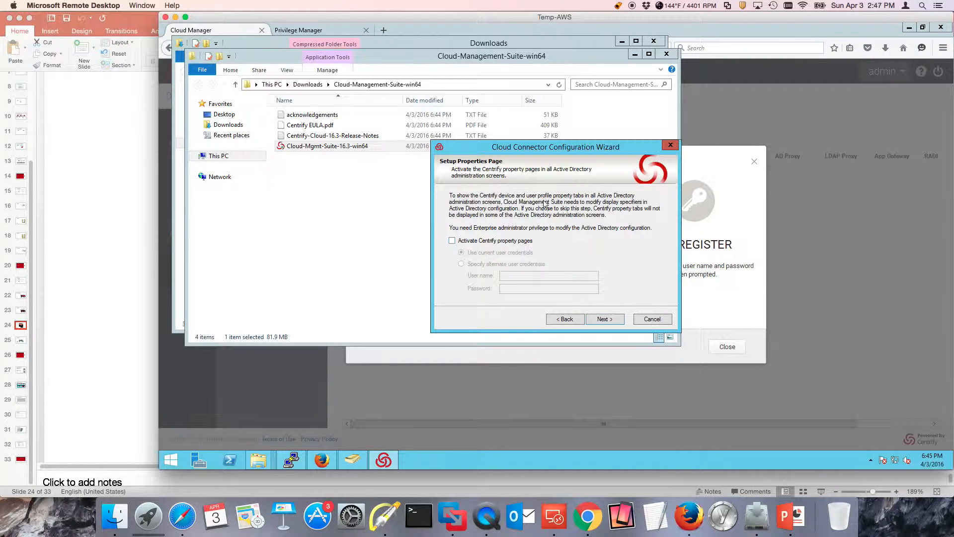
pyautogui.click(620, 319)
# Monitor the awsrealm.centrifying.net domain with the current credential, accept the Deleted Objects ownership change, and continue past the connection test
pyautogui.click(455, 233)
pyautogui.moveTo(498, 225); pyautogui.dragTo(528, 224)
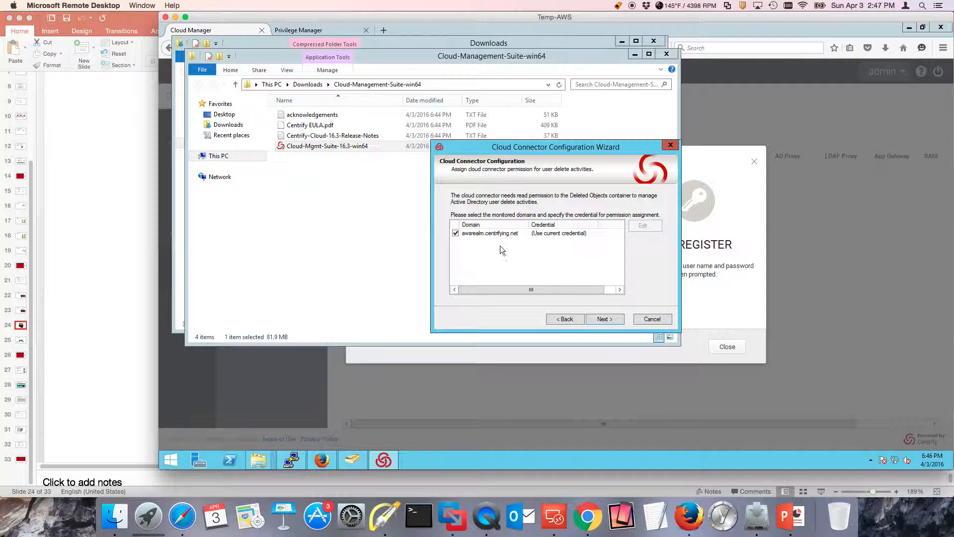
pyautogui.click(610, 321)
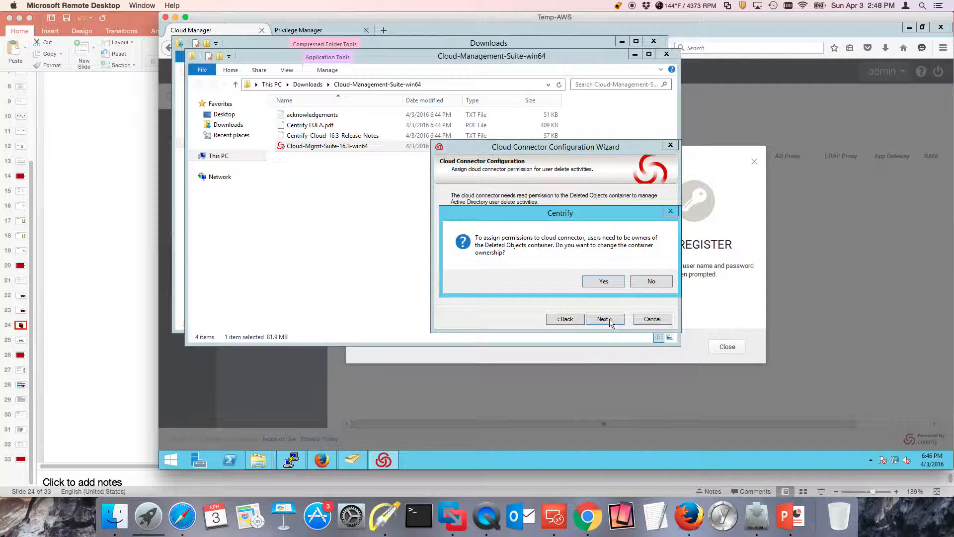
pyautogui.click(615, 281)
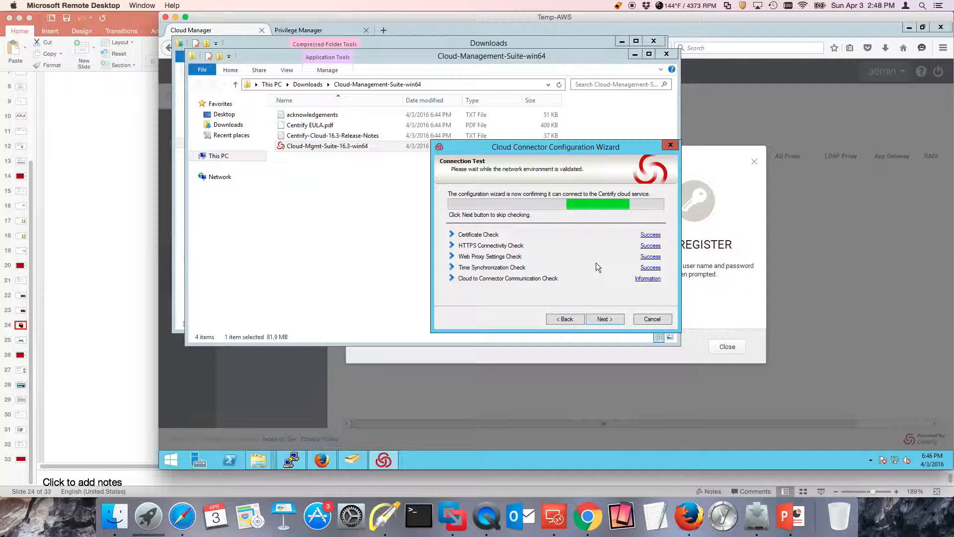
pyautogui.click(600, 320)
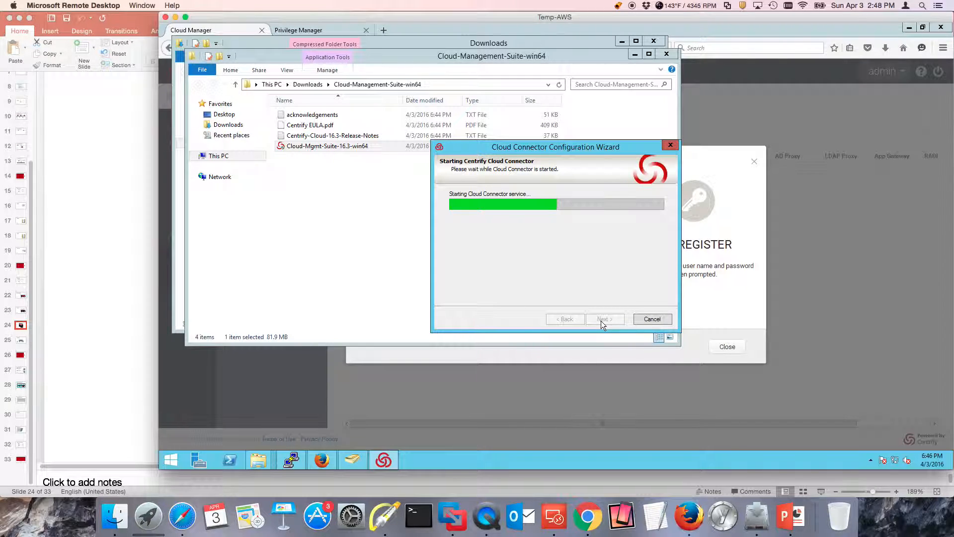
# Close the Add Cloud Connector dialog in Cloud Manager and reload the Cloud Connectors page
pyautogui.click(845, 271)
pyautogui.click(724, 354)
pyautogui.click(663, 47)
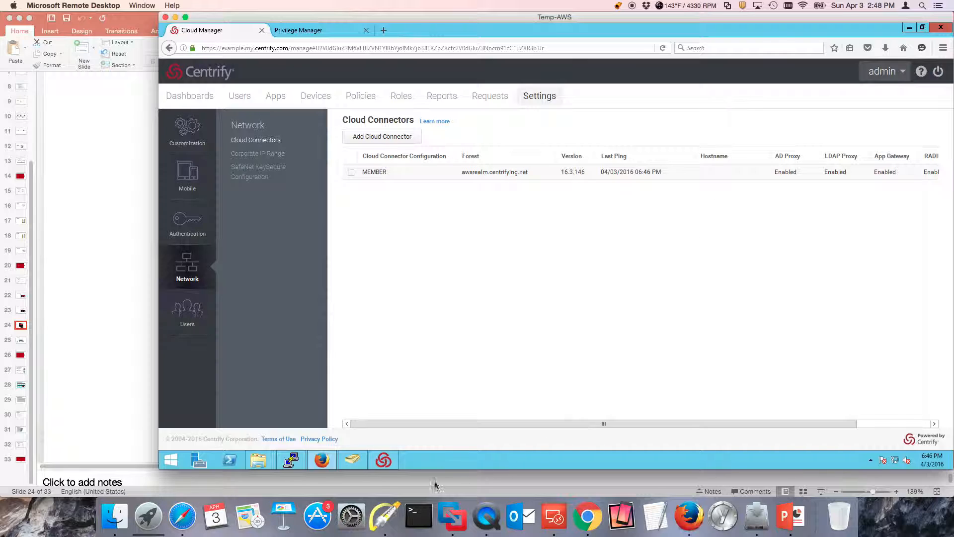
# Check the configuration wizard's service startup progress and examine the registered connector's columns in the Cloud Connectors list
pyautogui.click(385, 461)
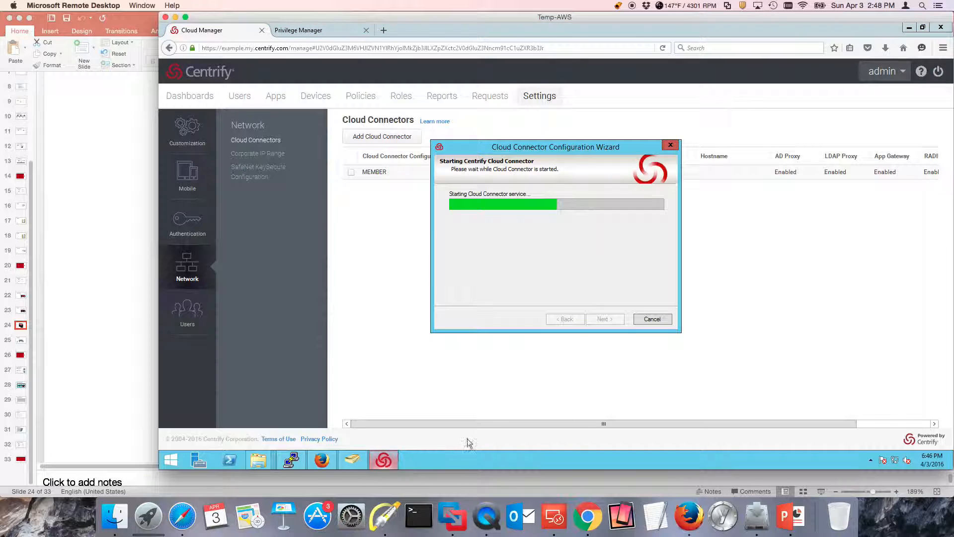
pyautogui.click(887, 288)
pyautogui.moveTo(674, 423); pyautogui.dragTo(594, 426)
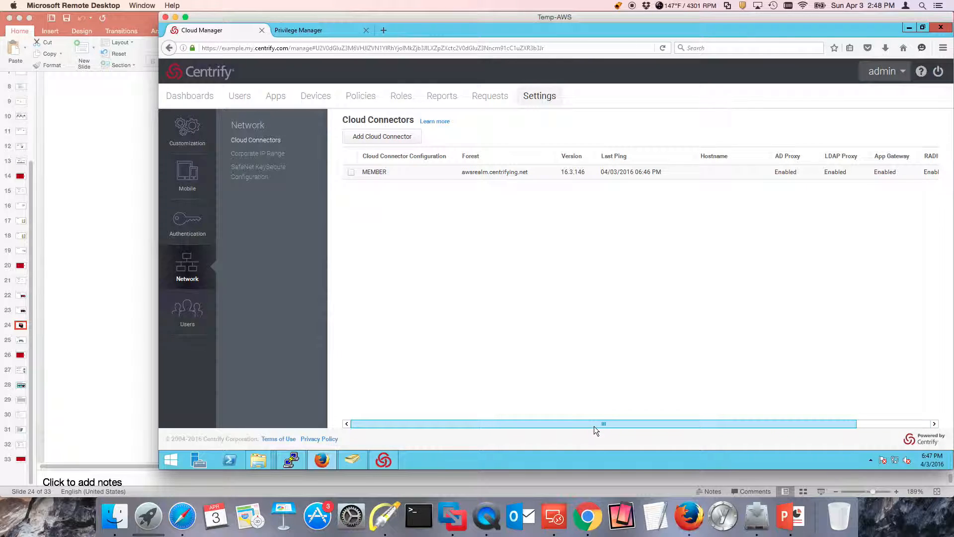